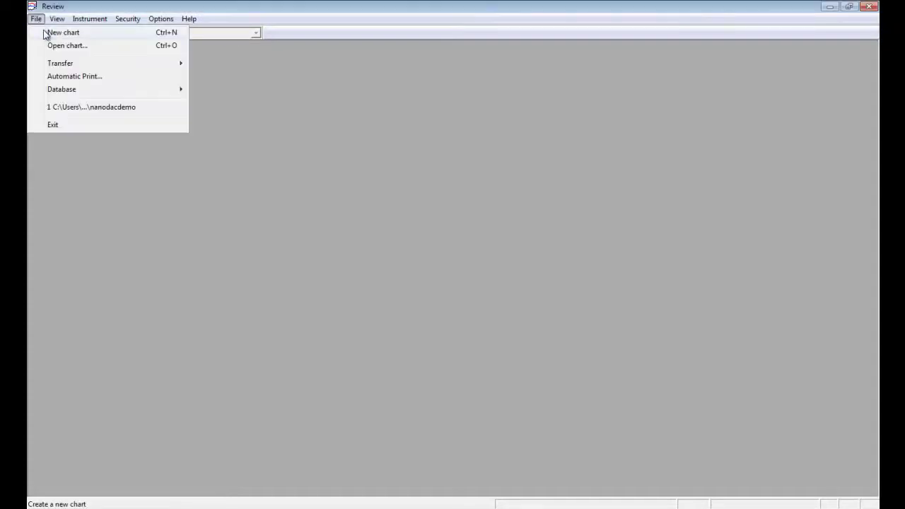
Create a chart with messages hidden, plotting all nine Work T/C points from TI-2 Uniformity 1.
left_click(46, 32)
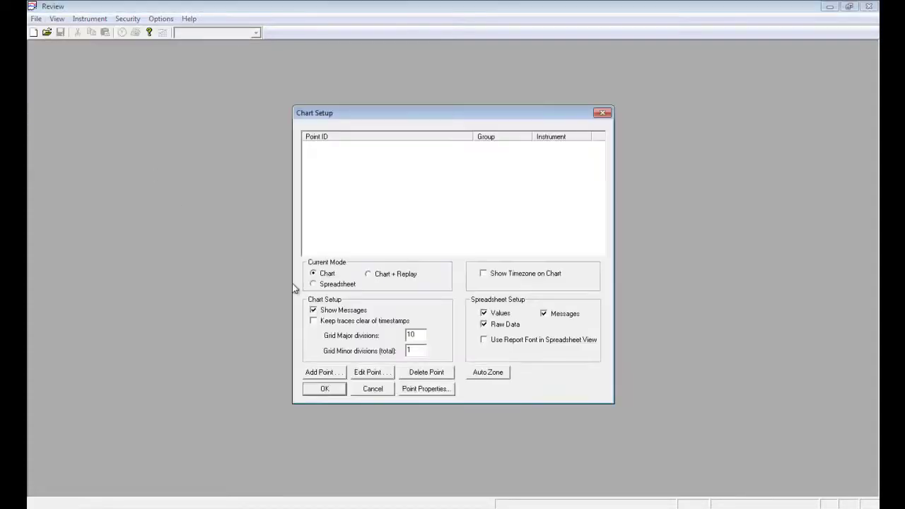
left_click(313, 310)
left_click(327, 375)
left_click(511, 204)
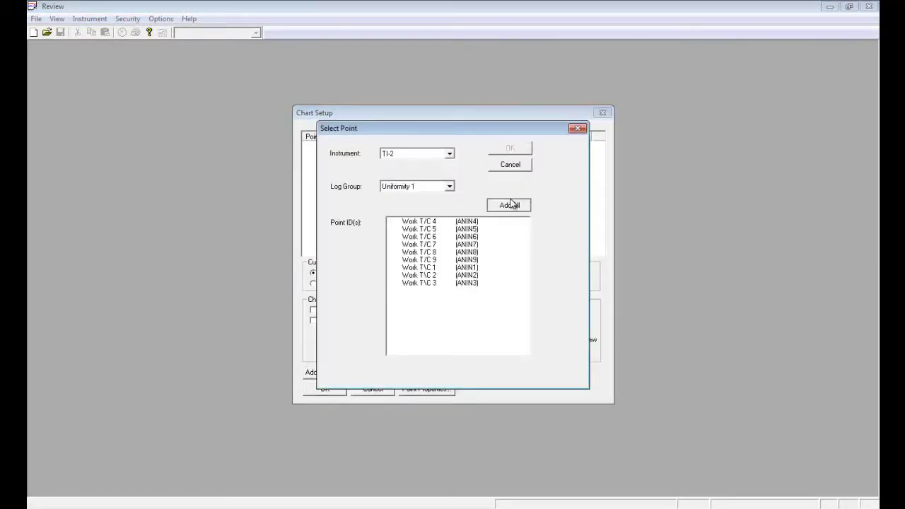
left_click(332, 389)
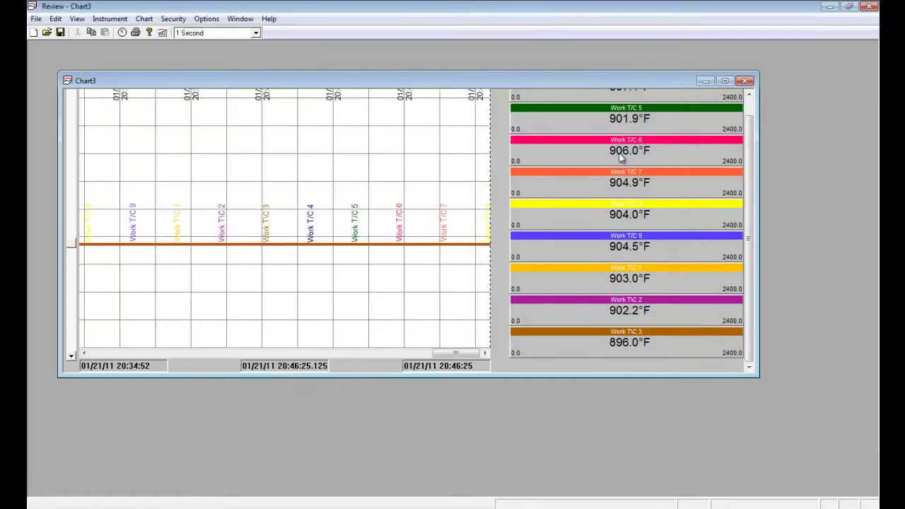
Maximize the chart, jump to batch 120-01, and move the time cursor to about 20:39.
left_click(725, 82)
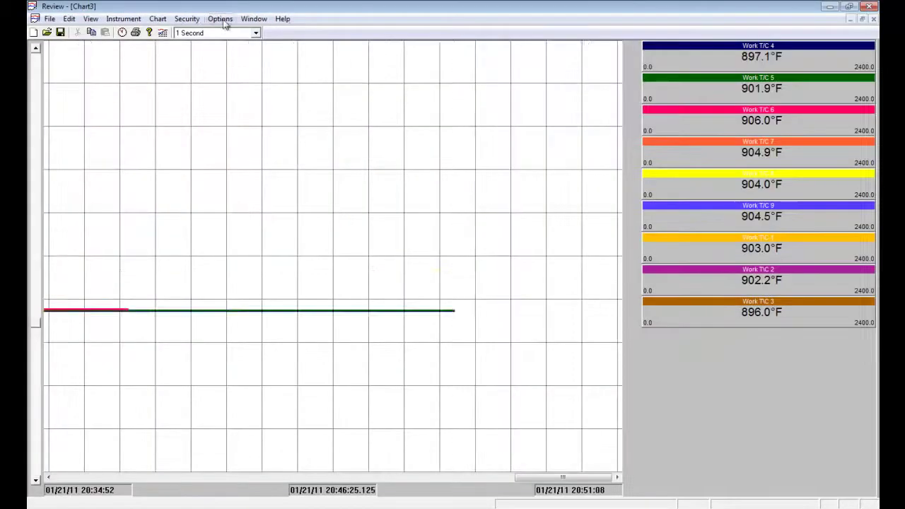
left_click(158, 19)
left_click(172, 46)
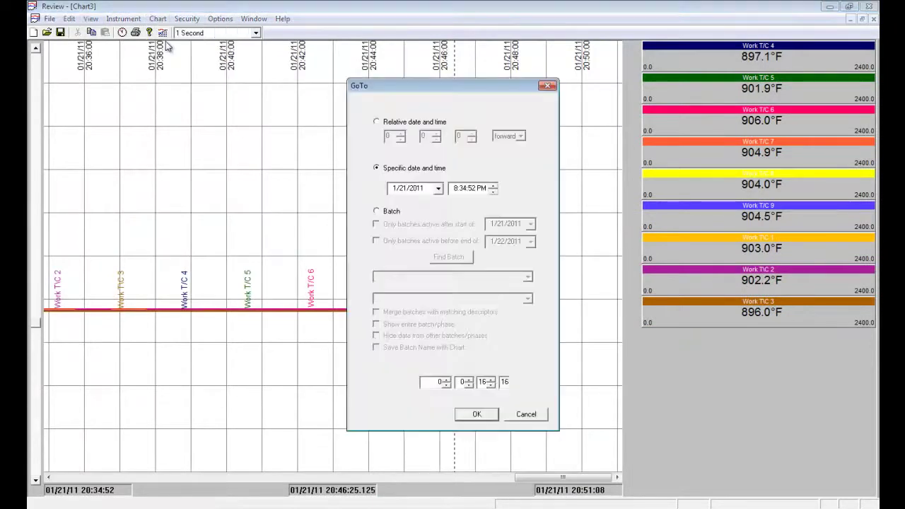
left_click(376, 213)
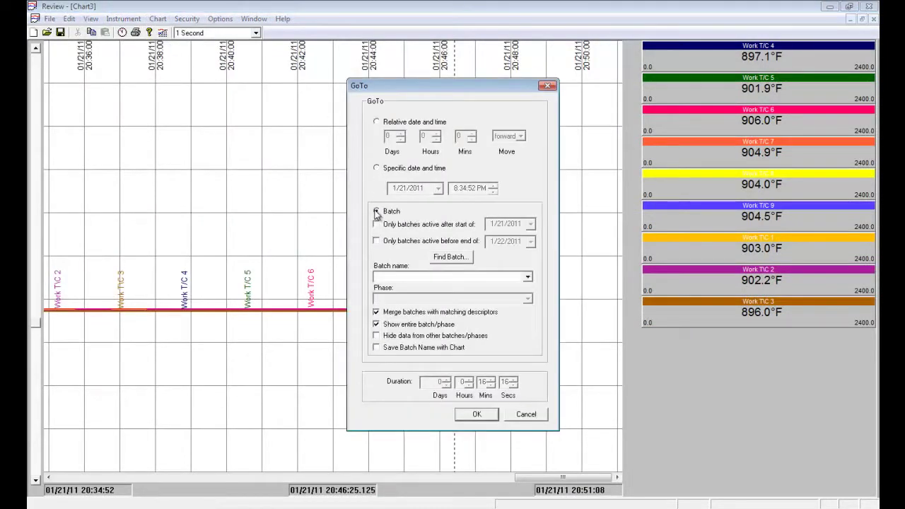
left_click(528, 277)
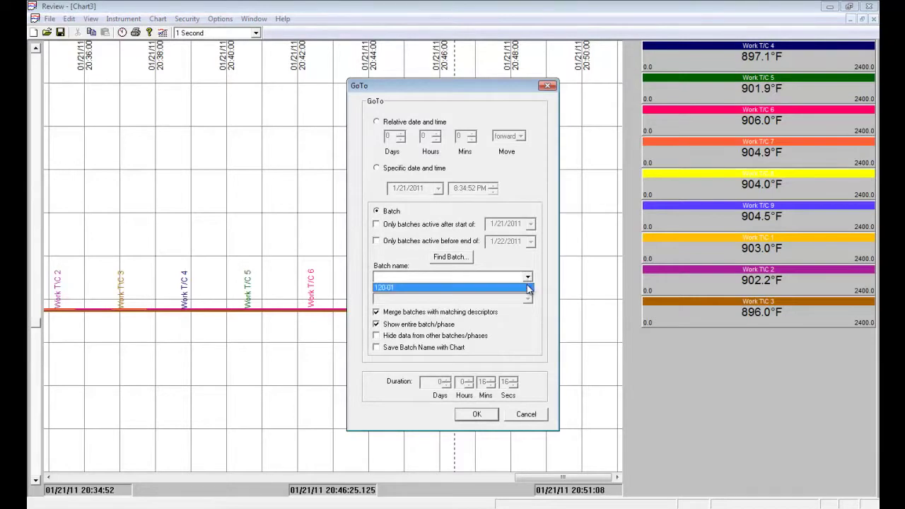
left_click(529, 289)
left_click(488, 416)
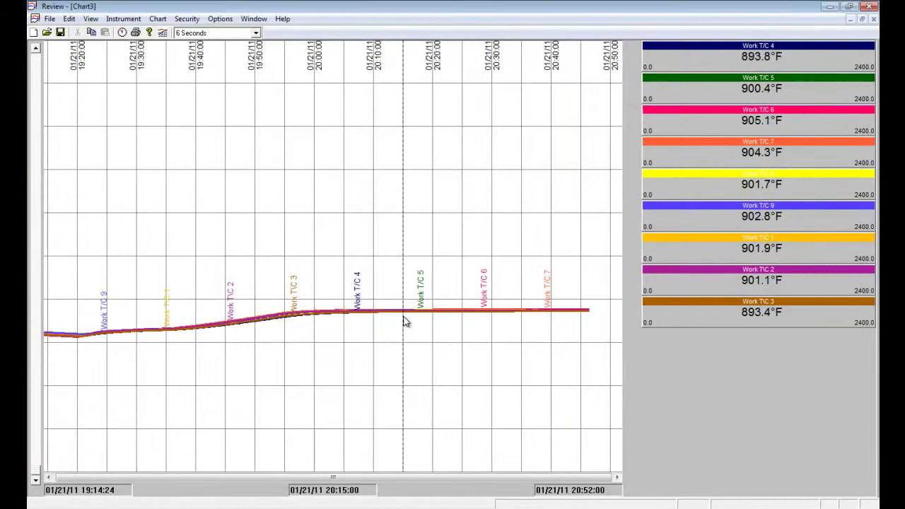
left_click_drag(404, 321, 581, 348)
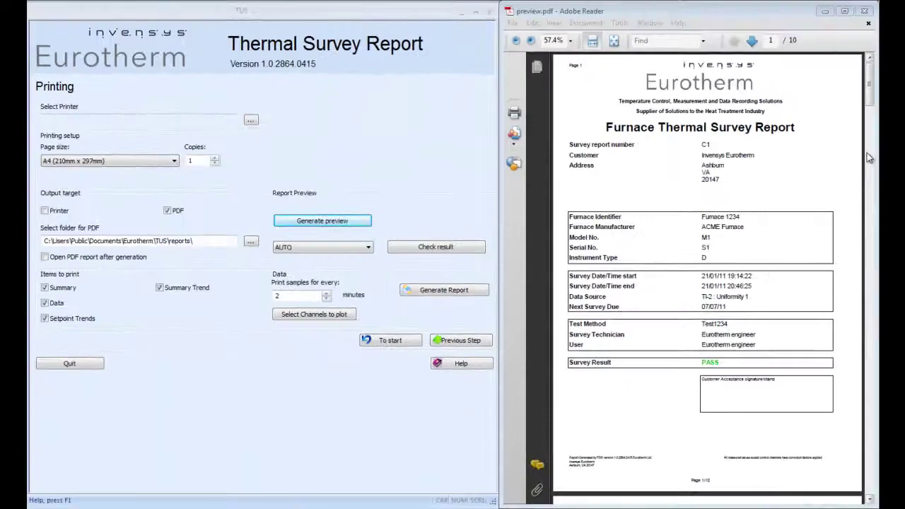
Step through the report preview page by page from page 1 to page 10.
left_click(869, 154)
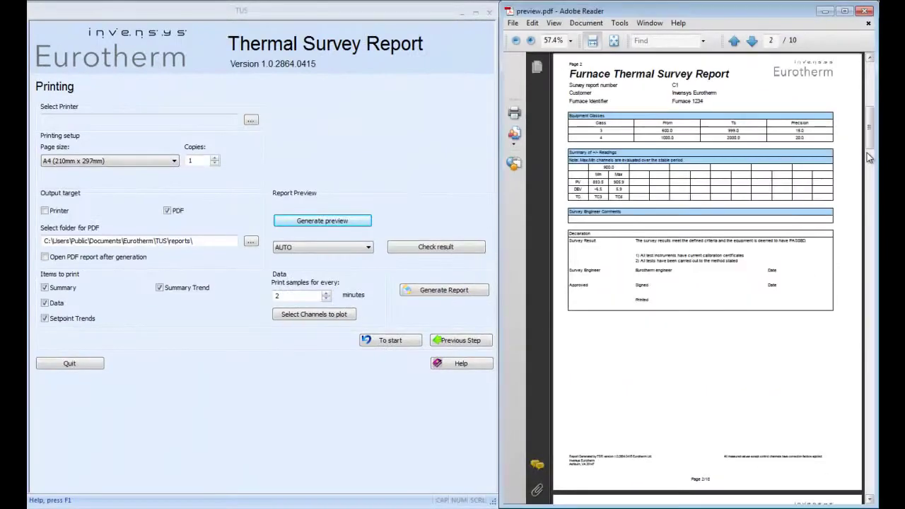
left_click(870, 157)
left_click(869, 157)
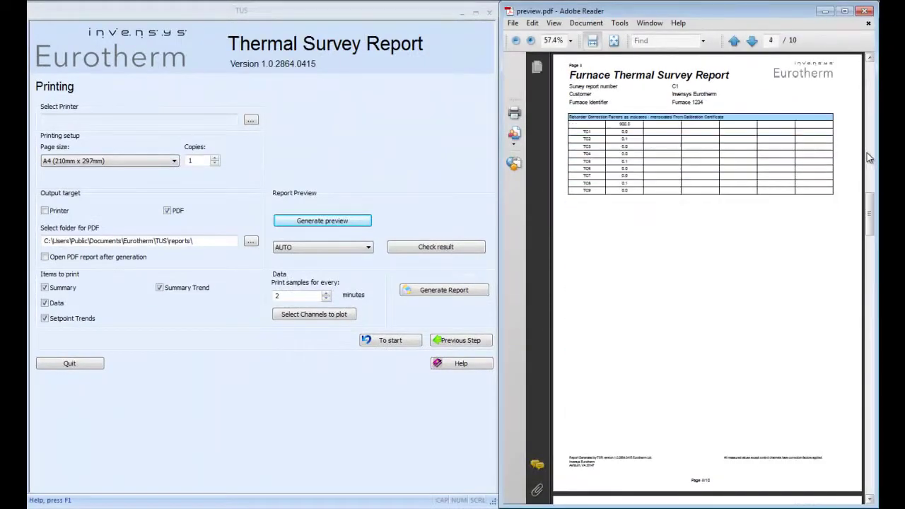
left_click(869, 157)
left_click(870, 157)
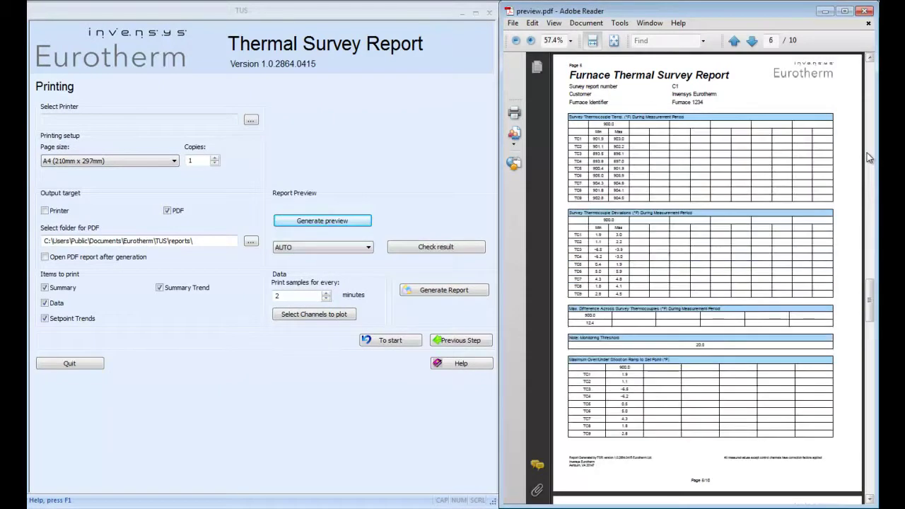
left_click(869, 157)
left_click(869, 157)
left_click(869, 158)
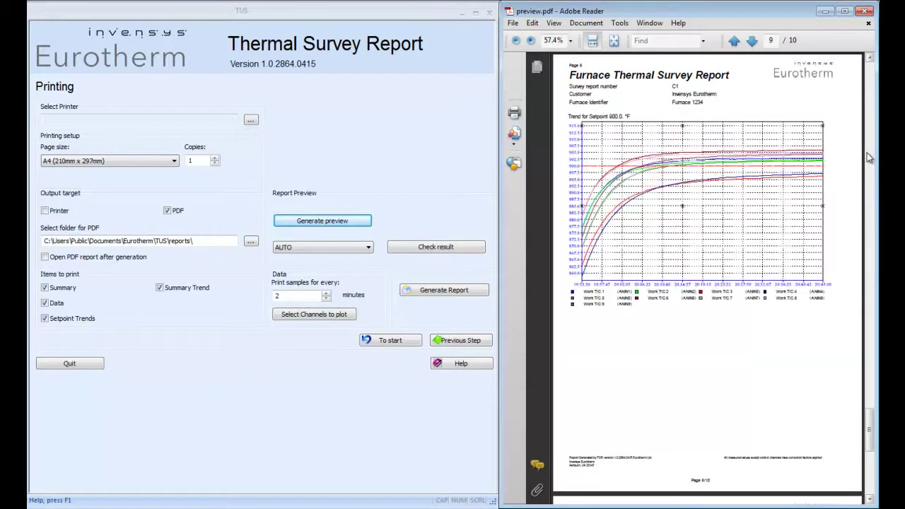
left_click(869, 157)
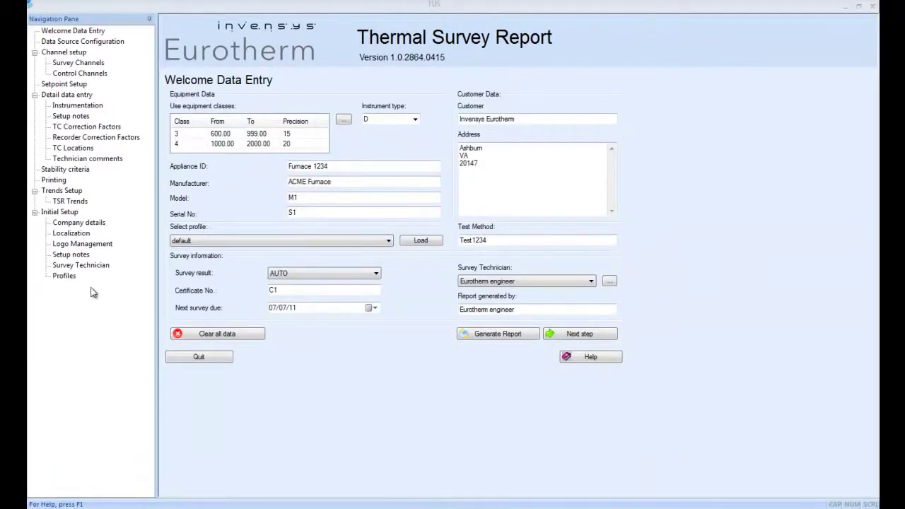
Show the Initial Setup page, then view and dismiss the licence information.
left_click(72, 212)
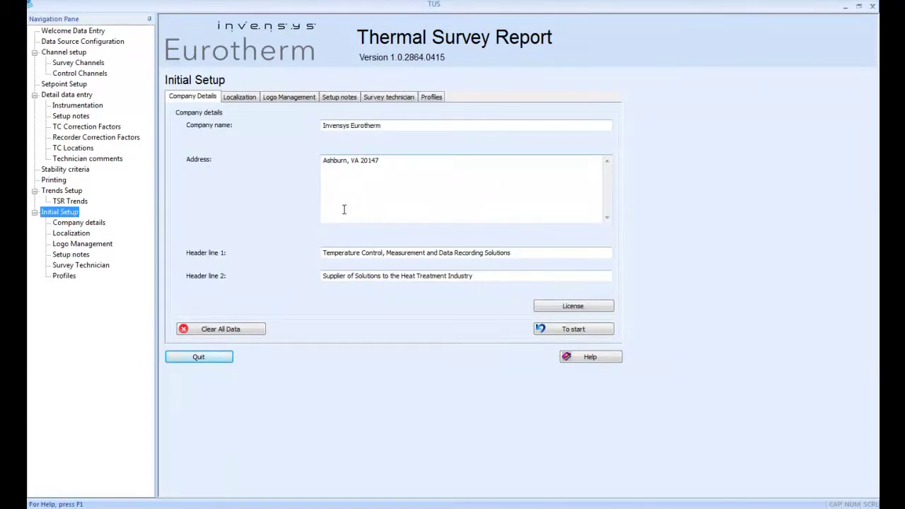
left_click(570, 310)
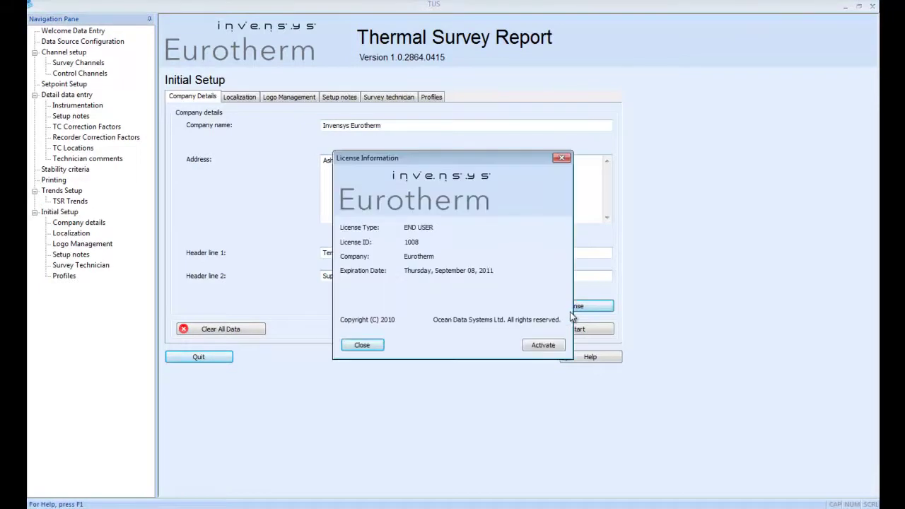
left_click(378, 343)
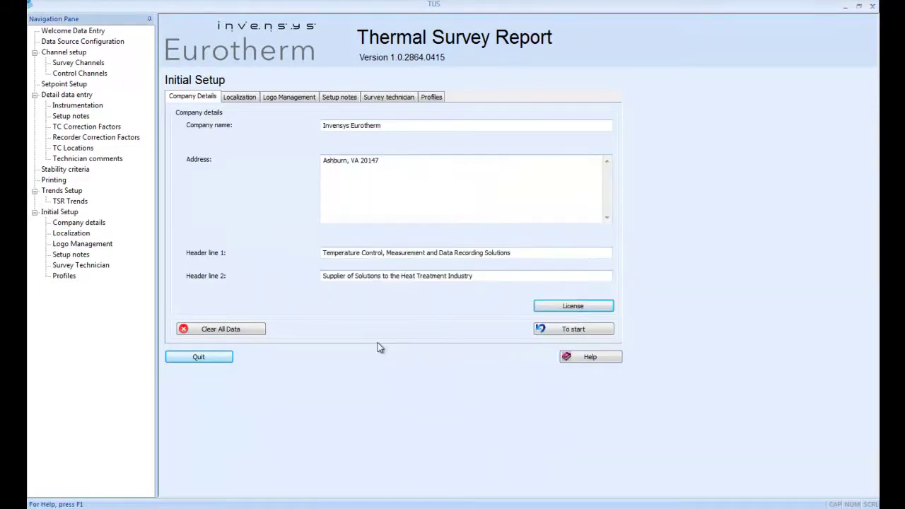
Show the Localization settings, keeping English as the interface language.
left_click(240, 98)
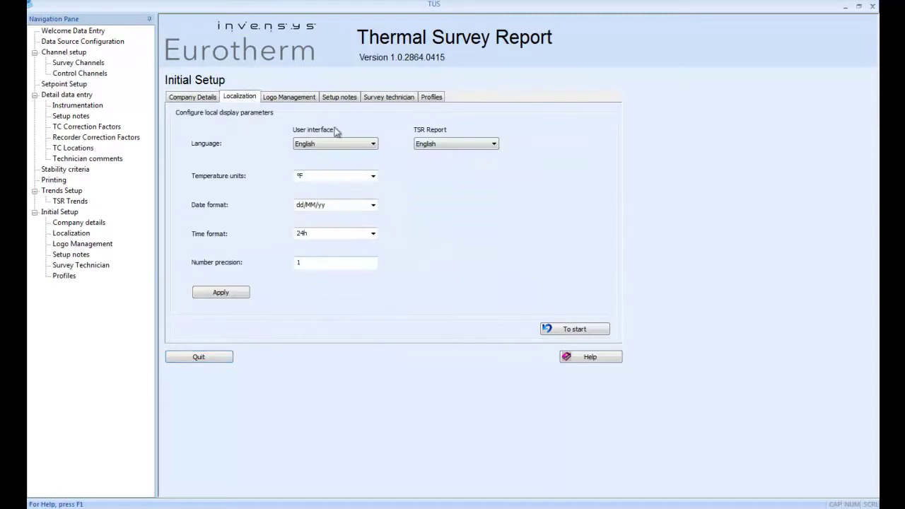
left_click(357, 145)
left_click(356, 143)
Review the Logo Management, Setup notes, Survey technician and Profiles tabs in turn.
left_click(304, 99)
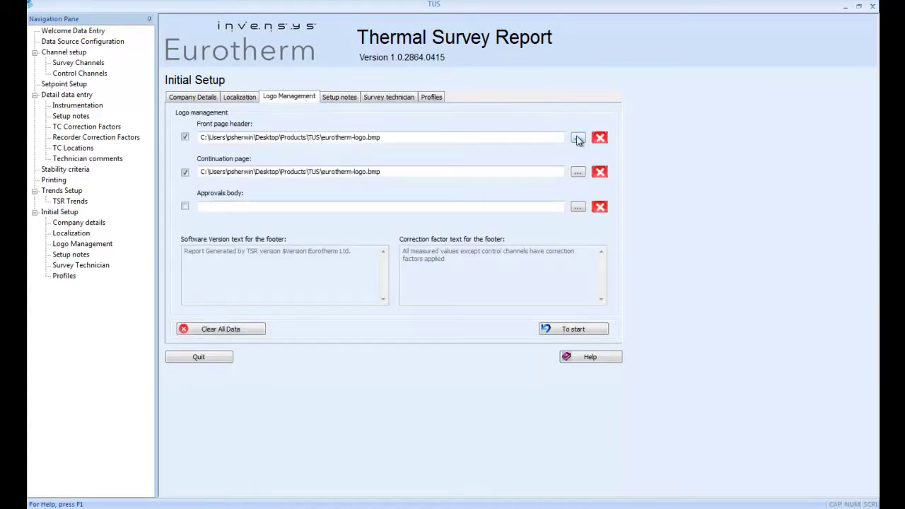
left_click(346, 97)
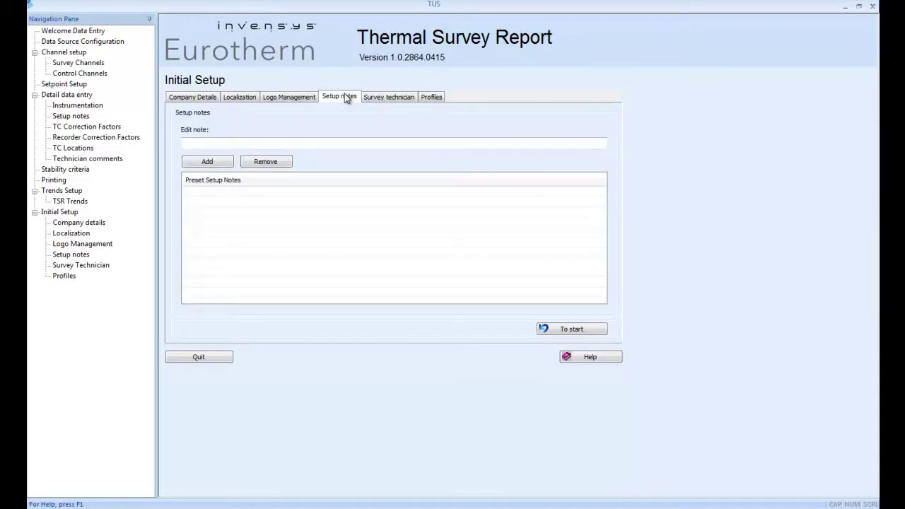
left_click(391, 101)
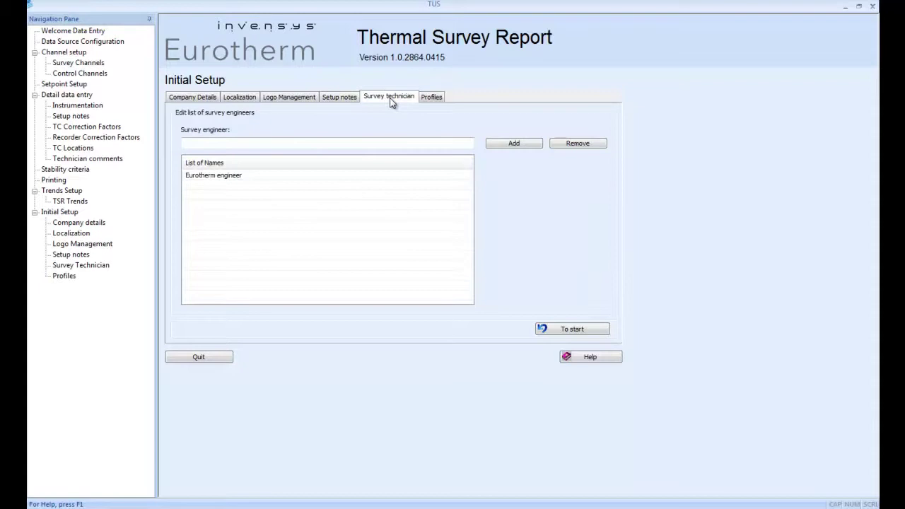
left_click(431, 99)
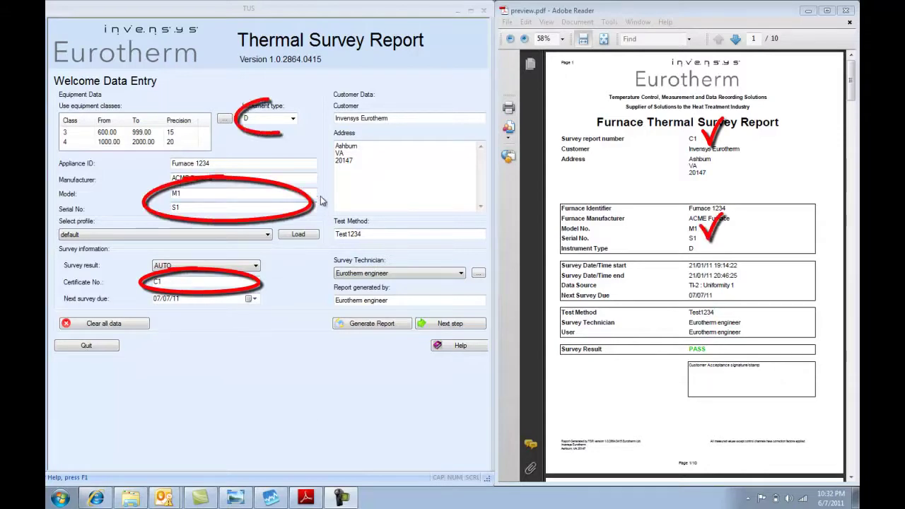
Choose D from the Instrument type list on the welcome page.
left_click(295, 120)
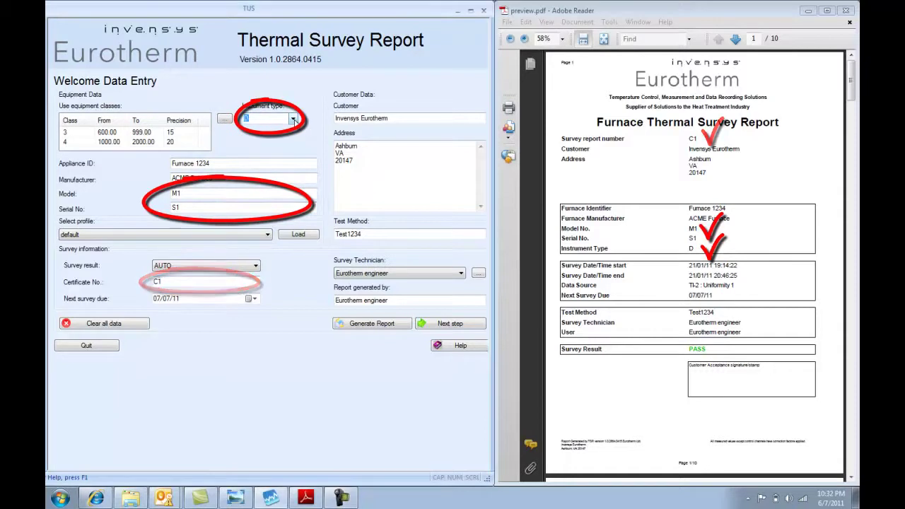
left_click(294, 121)
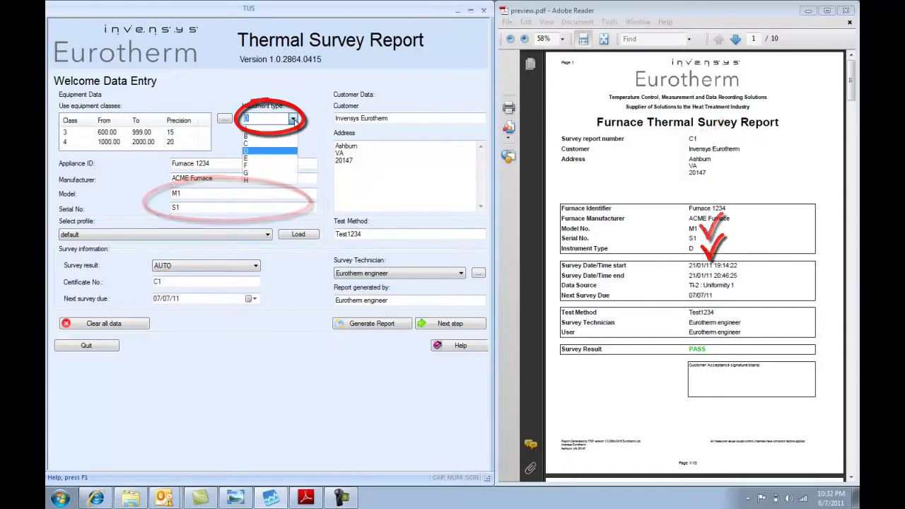
left_click(295, 120)
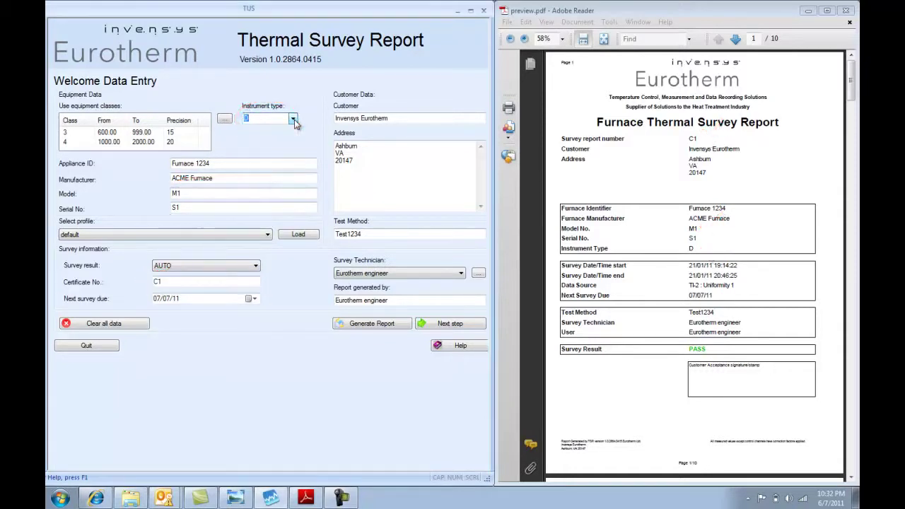
left_click(222, 122)
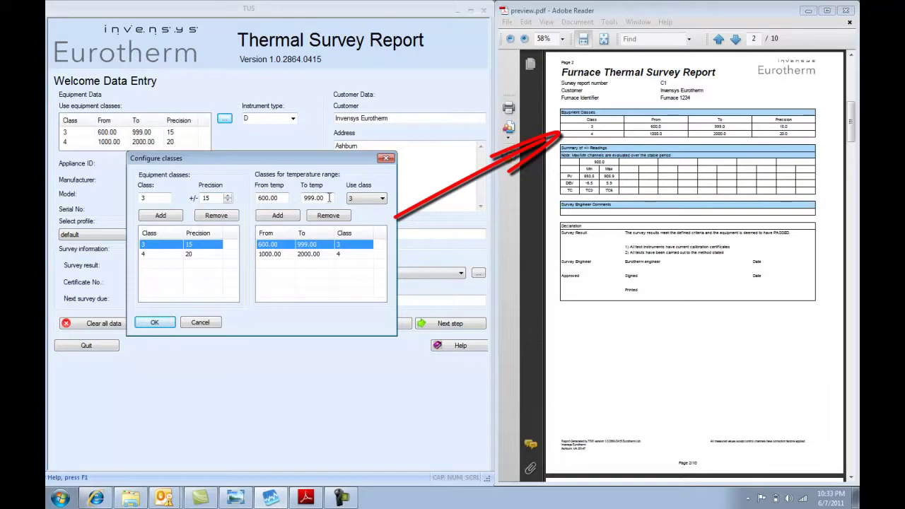
left_click(168, 324)
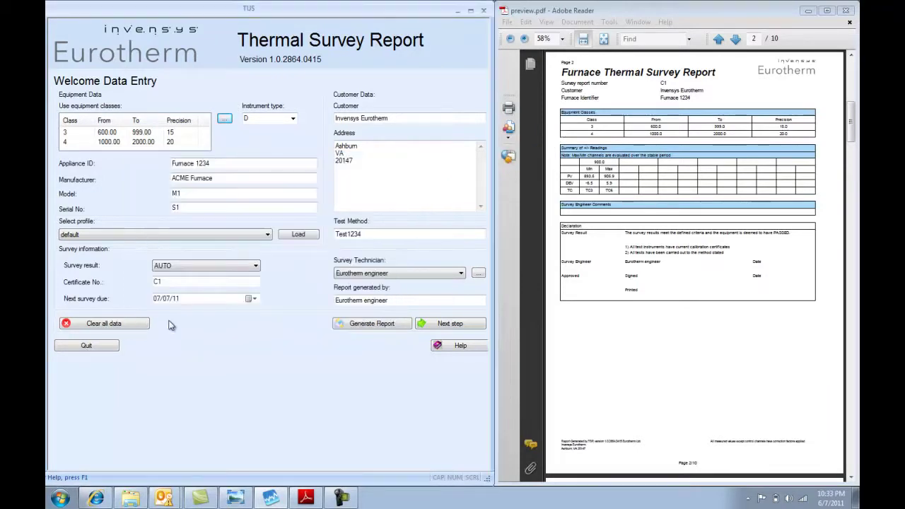
Connect to instrument TI-2, group Uniformity 1, batch 120-01, and go on to Channel Setup.
left_click(559, 257)
scroll(558, 256, "down", 5)
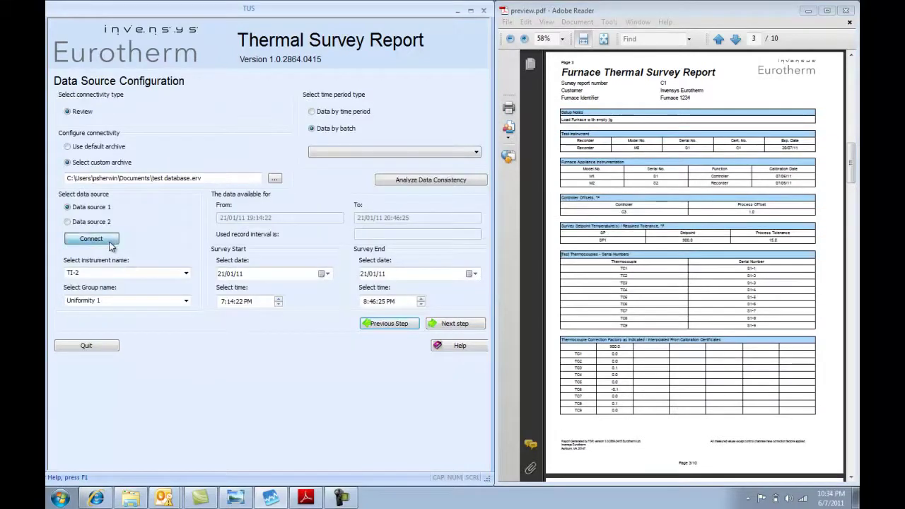
left_click(111, 242)
left_click(186, 273)
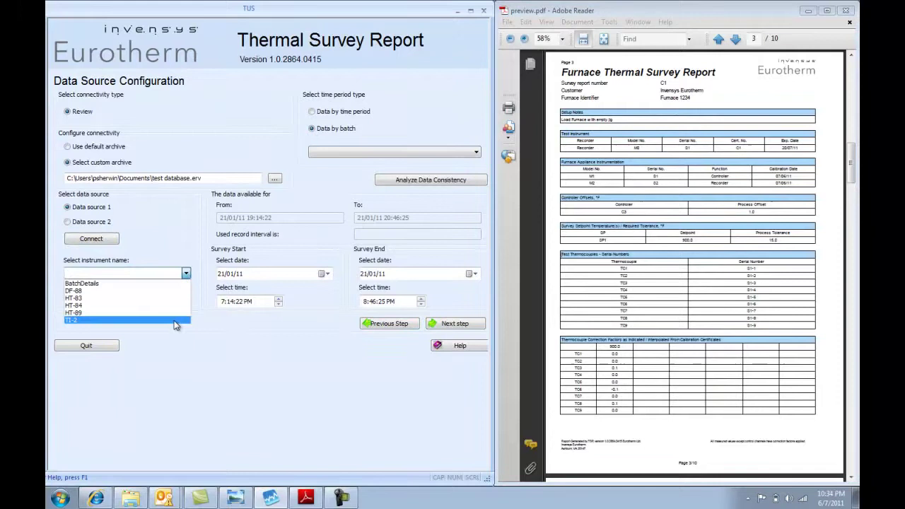
left_click(176, 320)
left_click(185, 302)
left_click(182, 315)
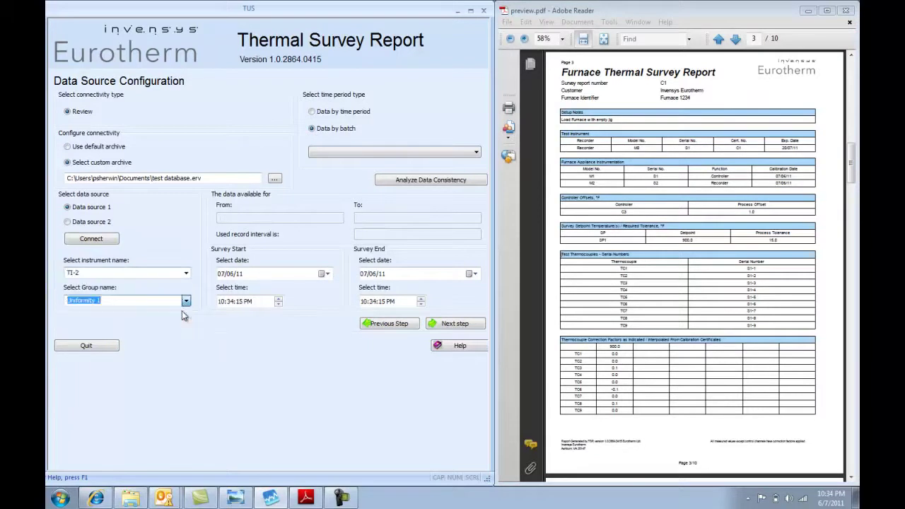
left_click(368, 152)
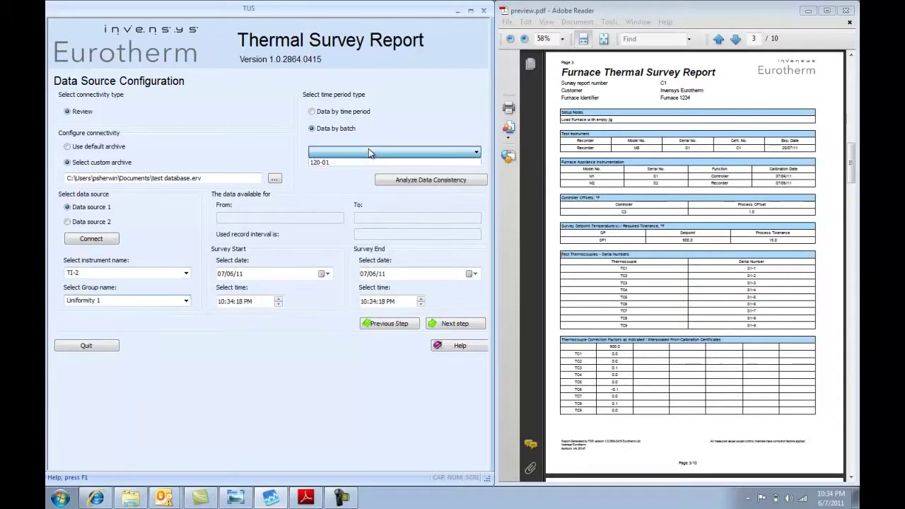
left_click(366, 161)
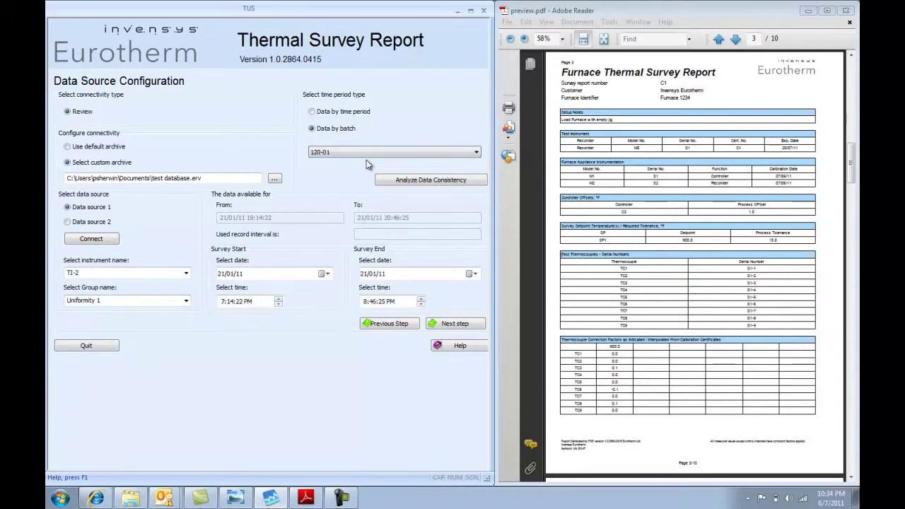
left_click(450, 323)
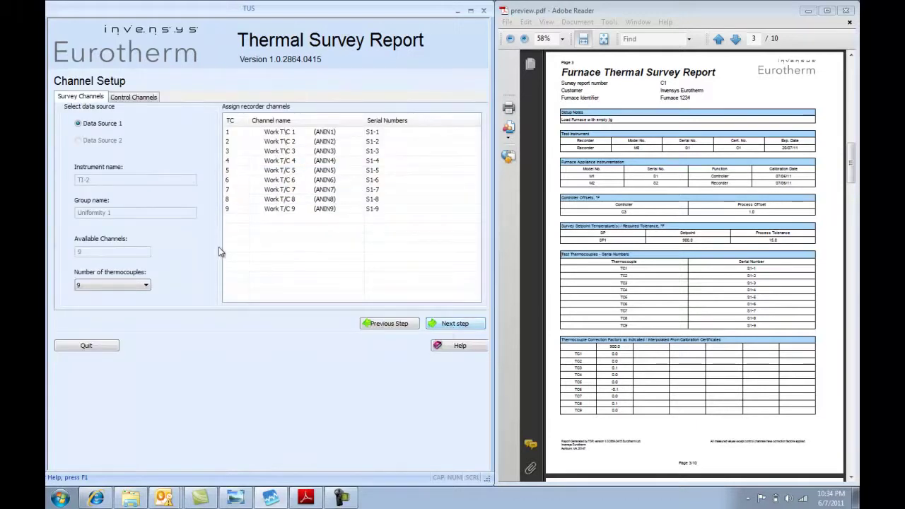
left_click(146, 285)
left_click(146, 285)
left_click(350, 133)
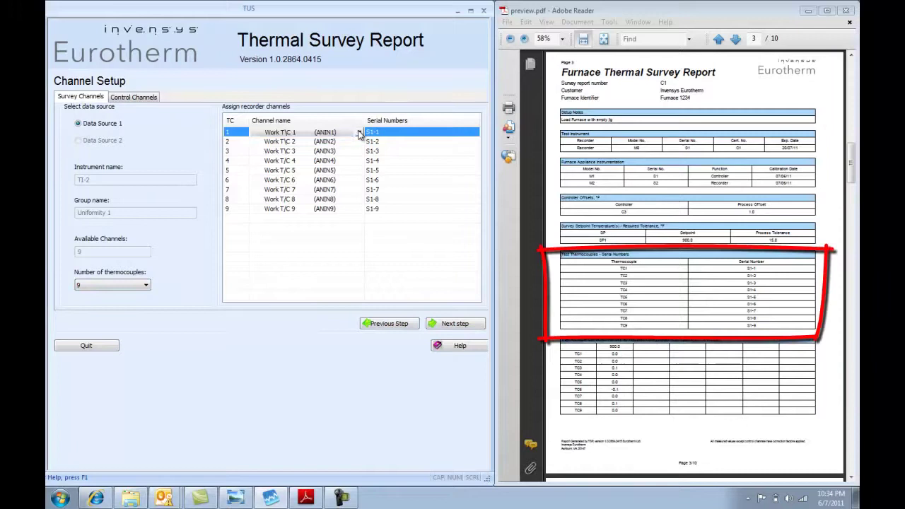
left_click(359, 133)
left_click(360, 134)
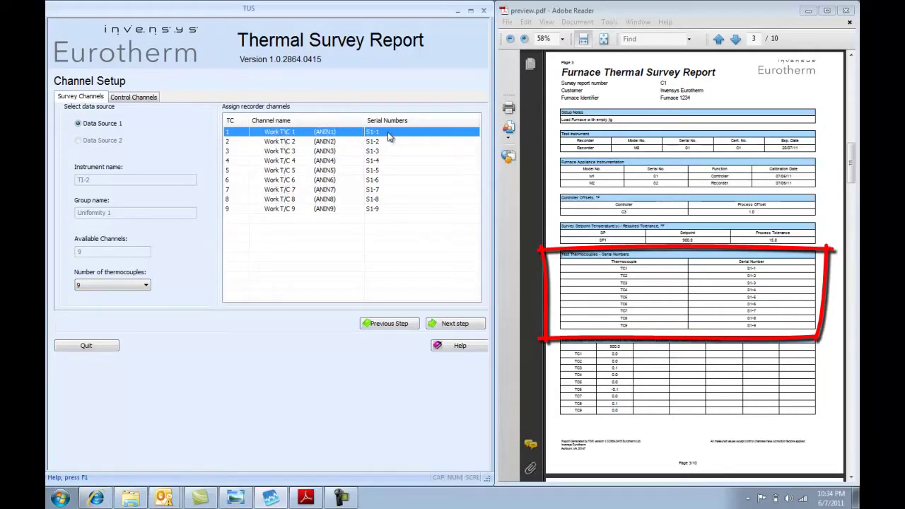
Keep one setpoint of 900.00 with tolerance 15.00, then go to Detail Data Entry.
left_click(464, 324)
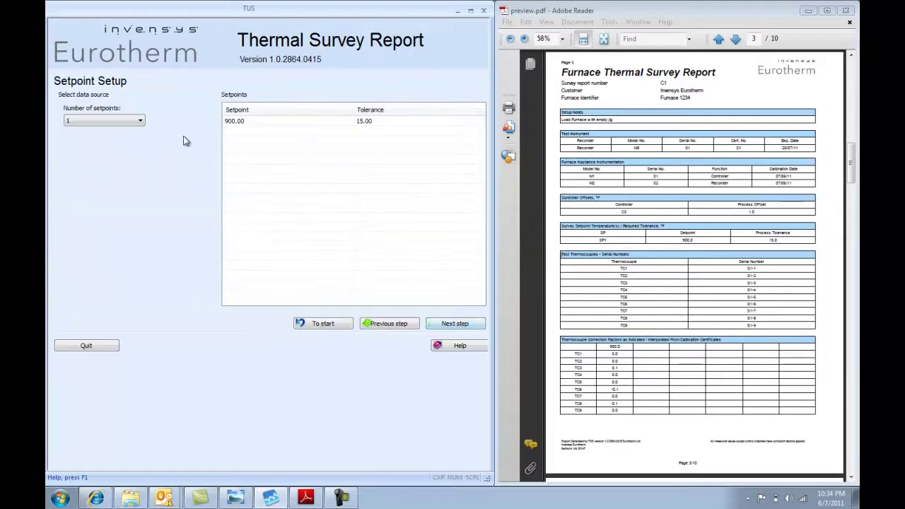
left_click(135, 121)
left_click(134, 119)
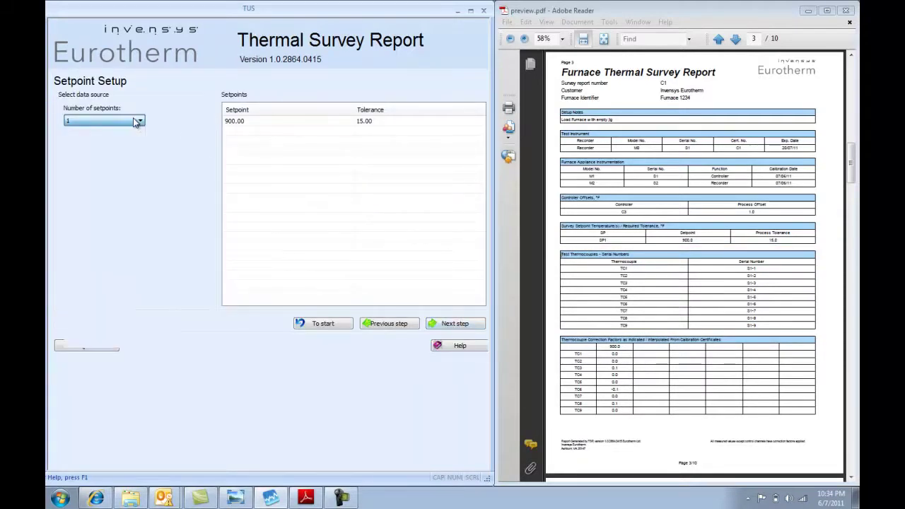
left_click(246, 122)
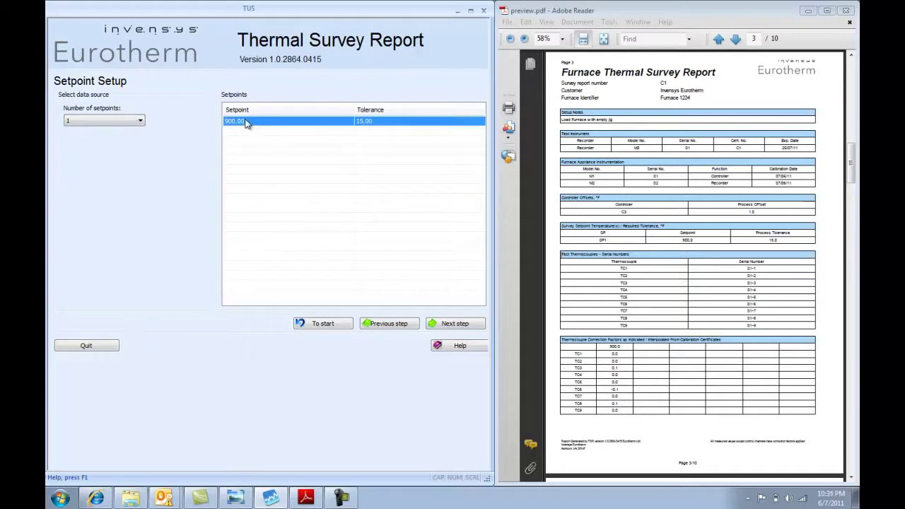
left_click(448, 323)
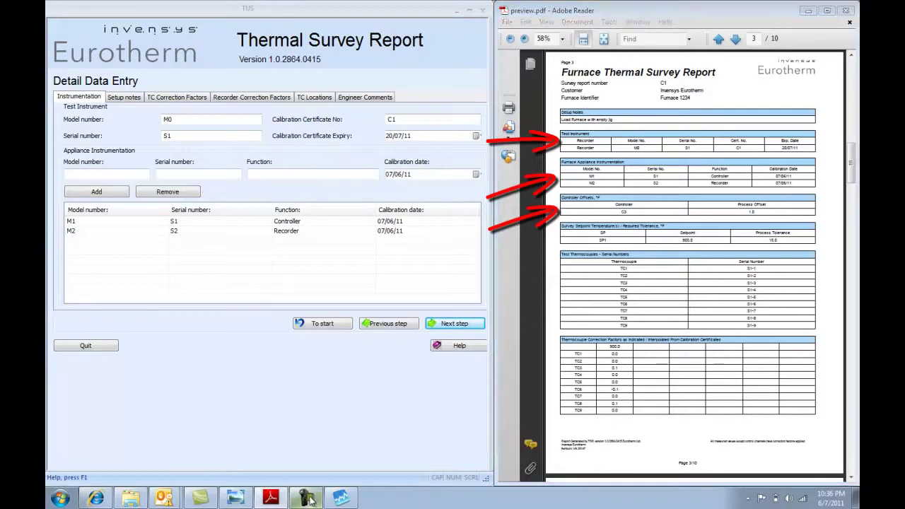
Check the setup notes, TC and recorder correction factors, then view preview page 4.
left_click(137, 102)
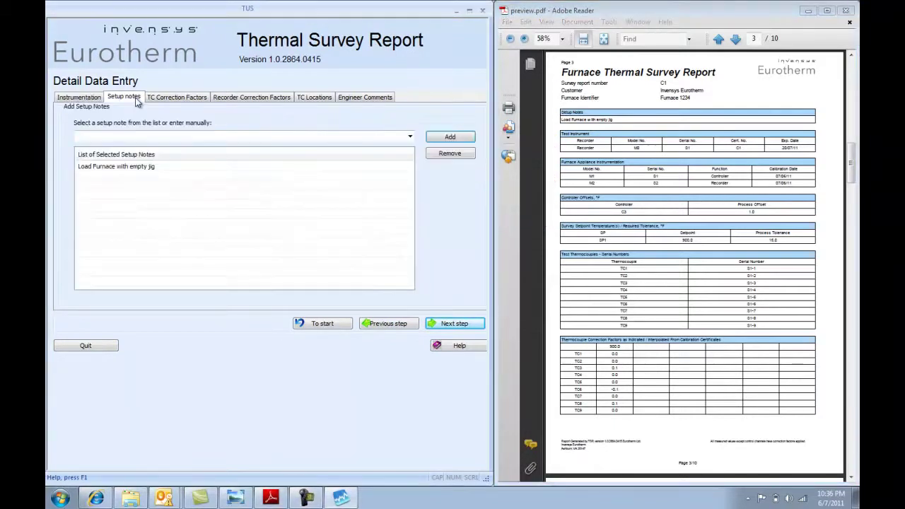
left_click(161, 103)
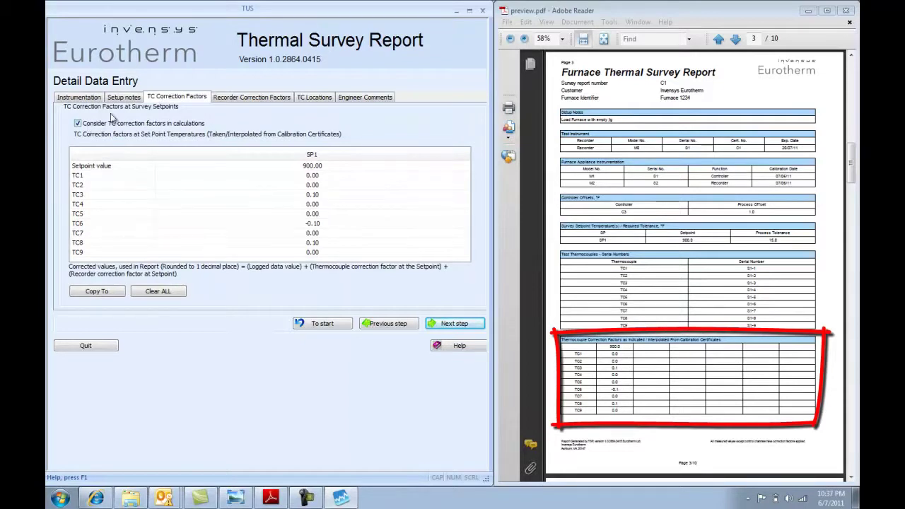
left_click(234, 101)
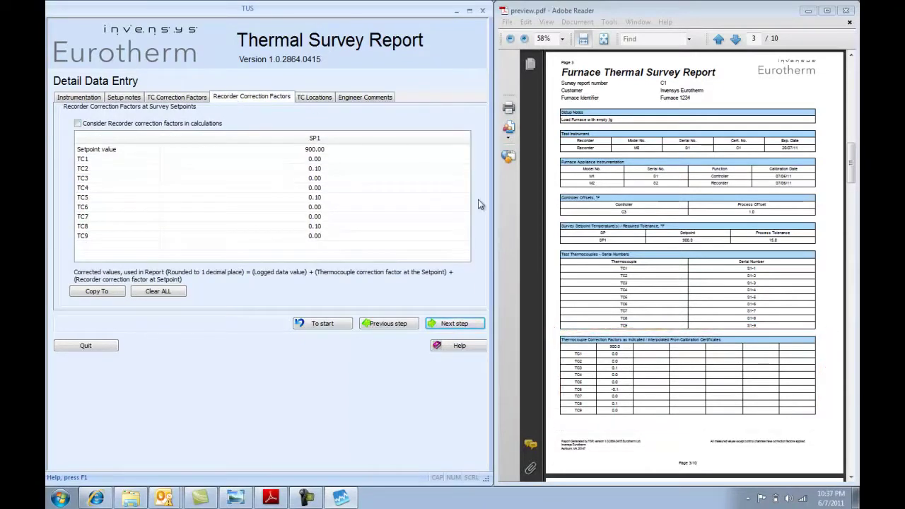
left_click(525, 235)
key("Page_Down")
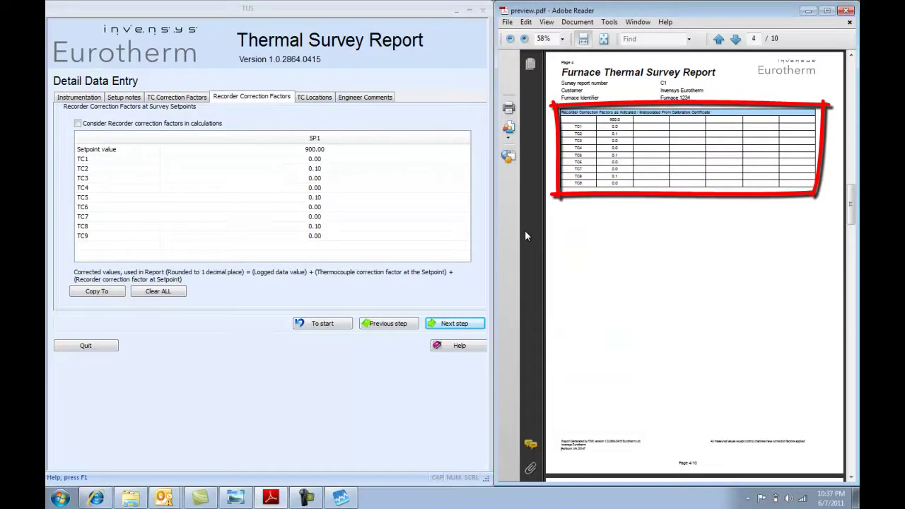
Check the TC locations, view preview page 5, and show the Engineer Comments section.
left_click(315, 97)
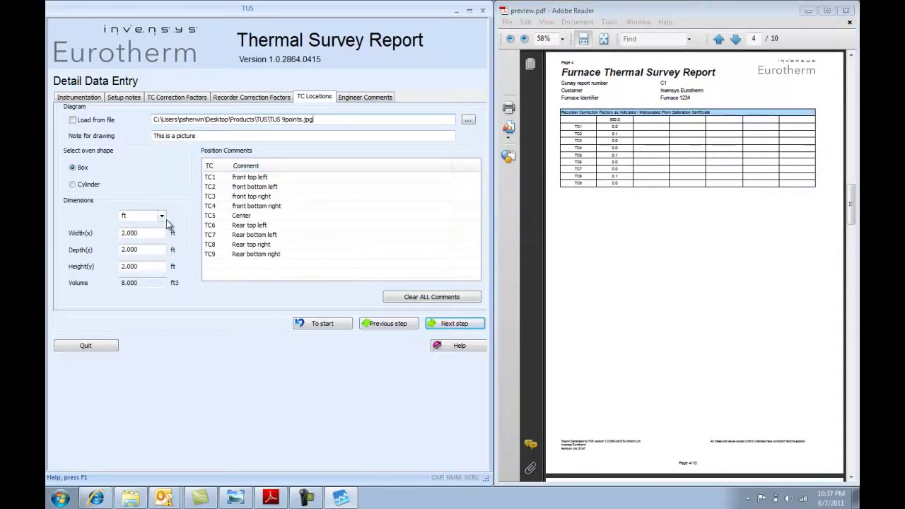
left_click(524, 279)
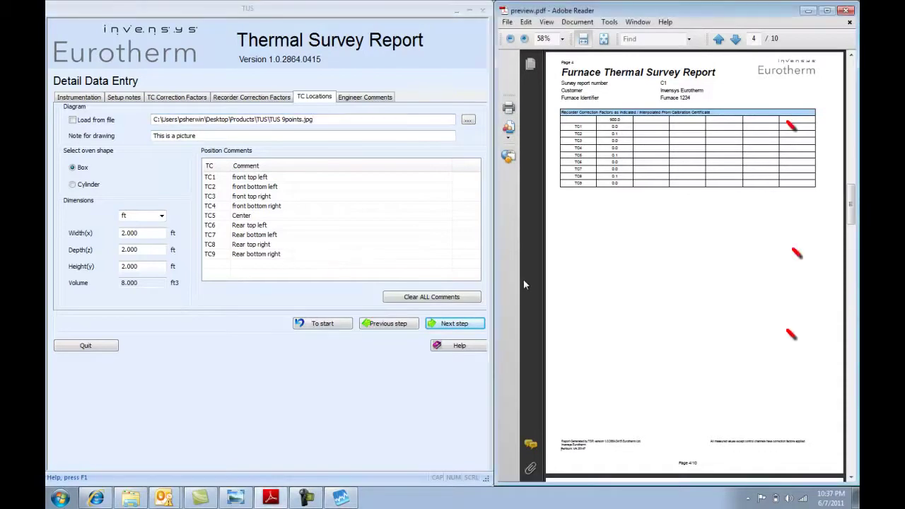
key("Page_Down")
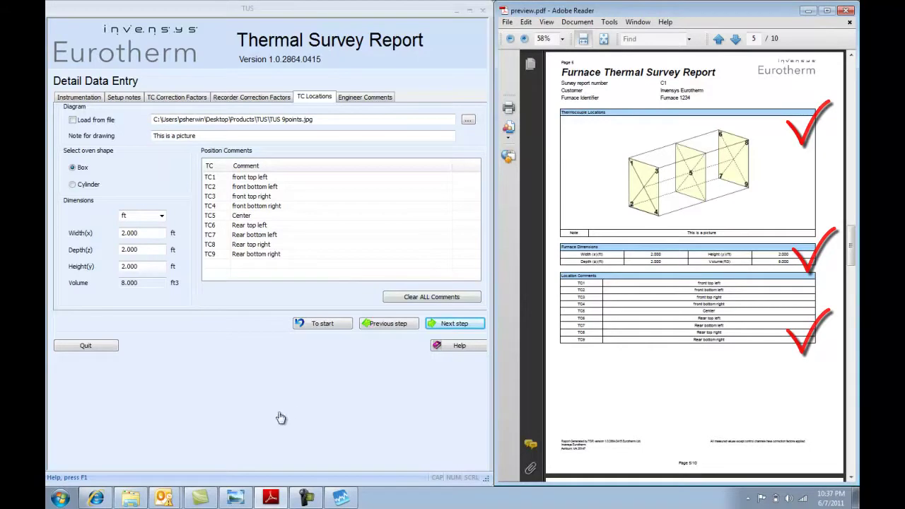
left_click(377, 97)
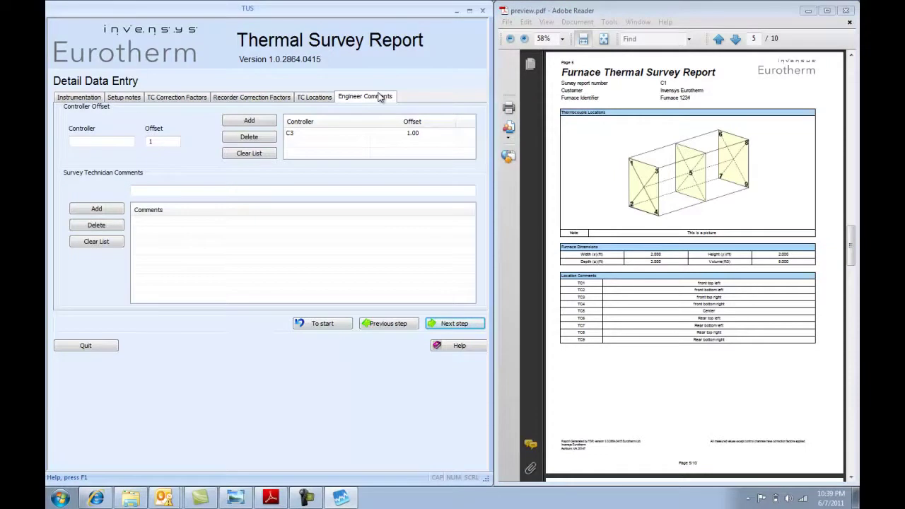
Move to the stability criteria and check the monitoring threshold and stable measurement period.
left_click(448, 325)
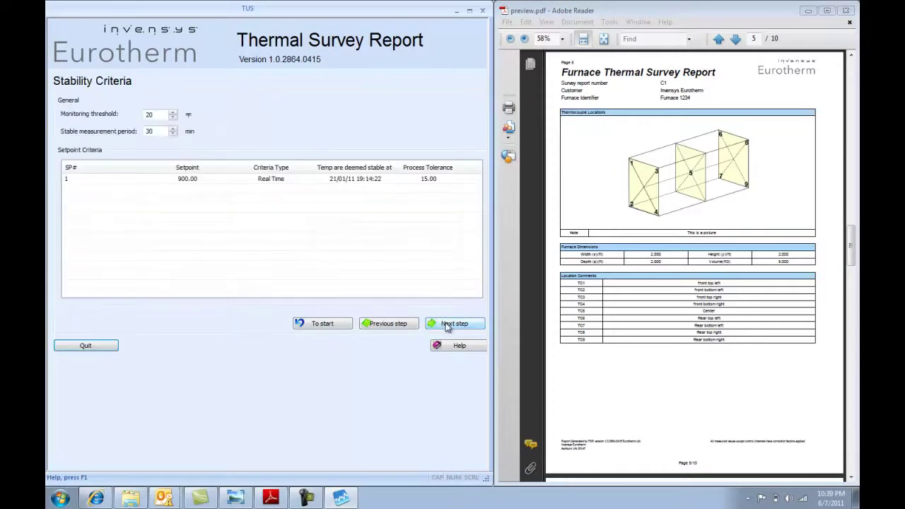
left_click(509, 314)
scroll(509, 313, "down", 3)
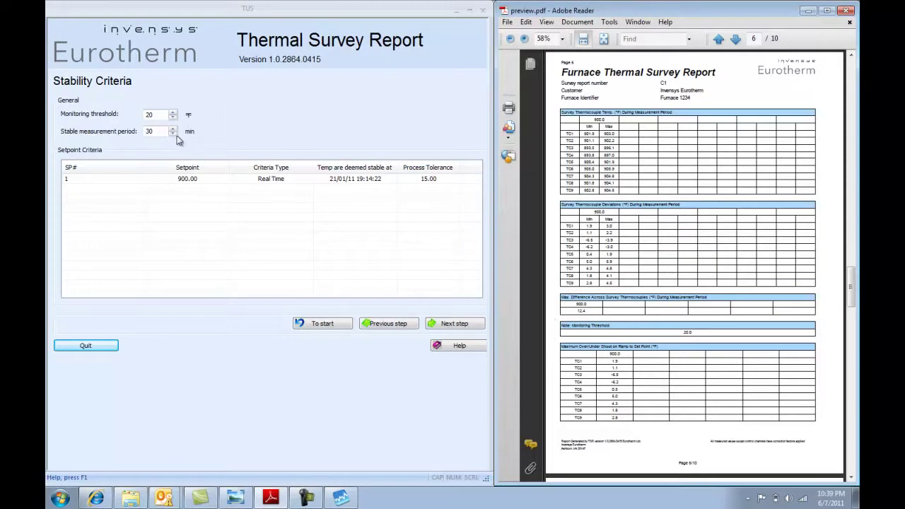
left_click(155, 114)
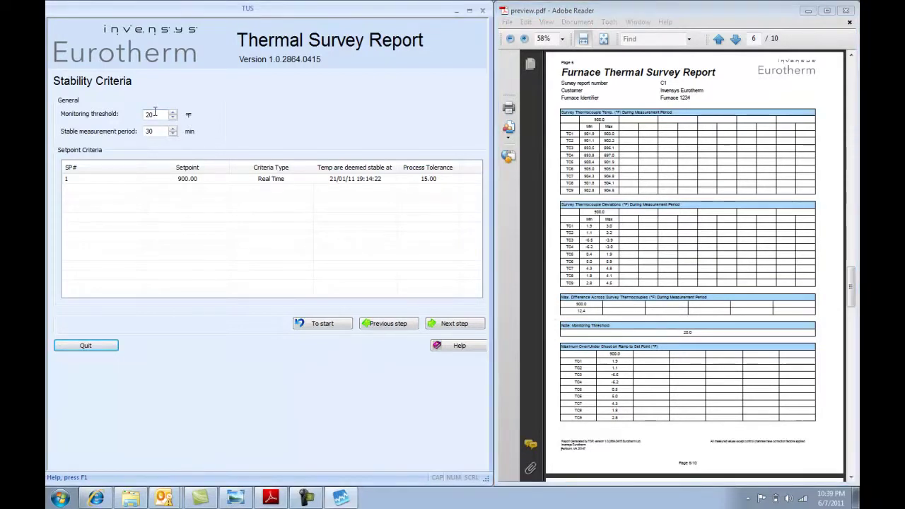
left_click(157, 131)
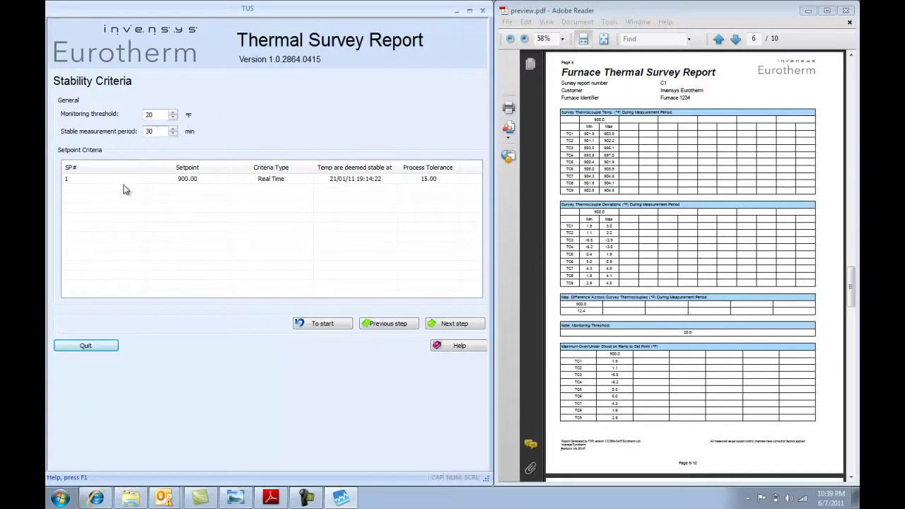
Make setpoint 1 Real Time, stable from 21/01/11 20:15:00, and continue to Printing.
left_click(203, 182)
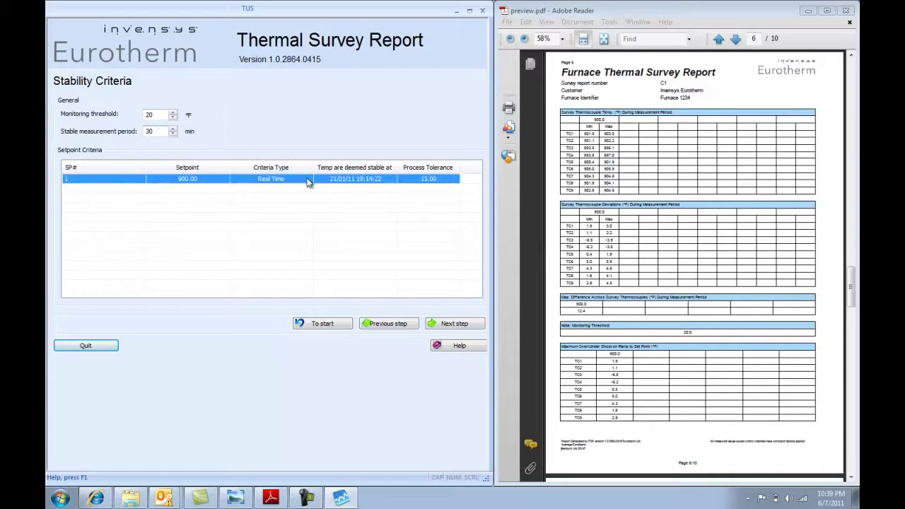
left_click(308, 182)
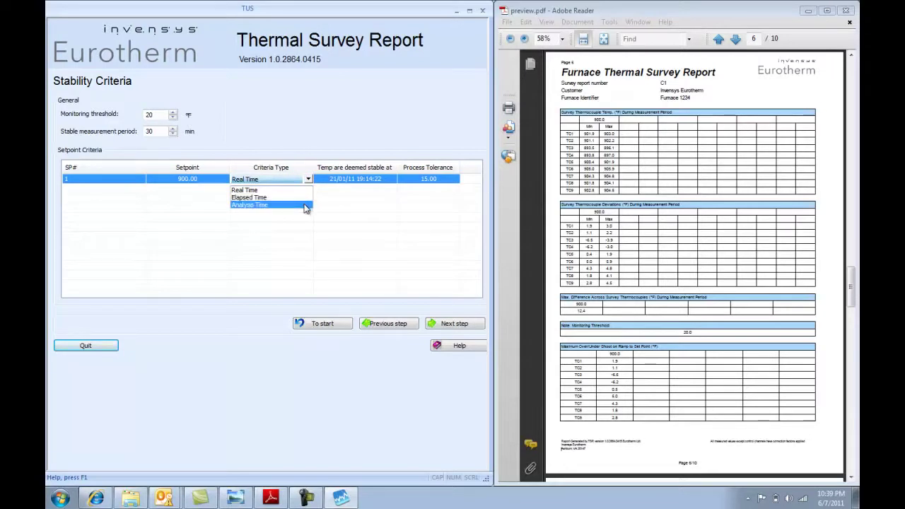
left_click(303, 190)
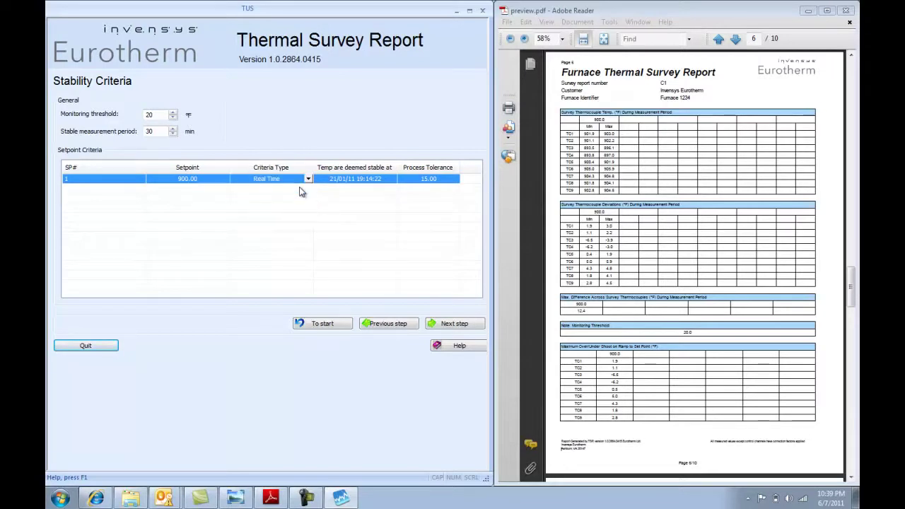
left_click(338, 181)
left_click(391, 179)
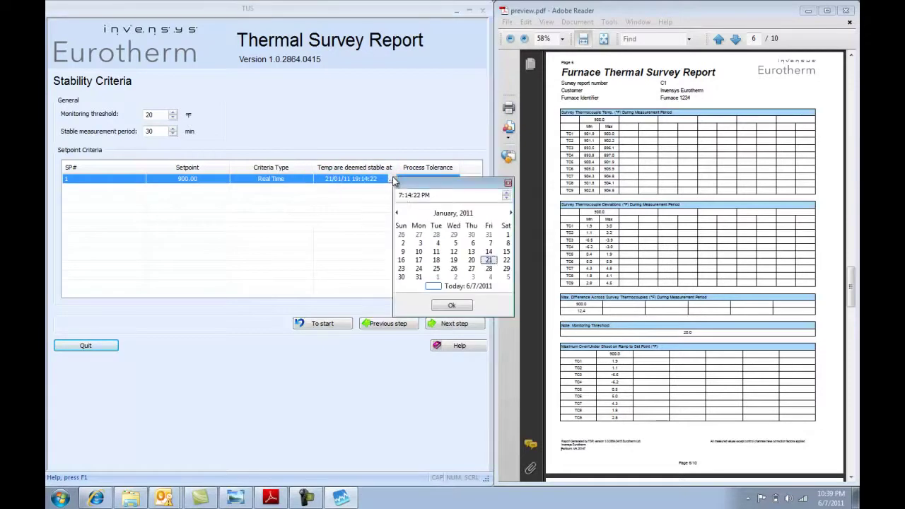
left_click(400, 196)
type("8:")
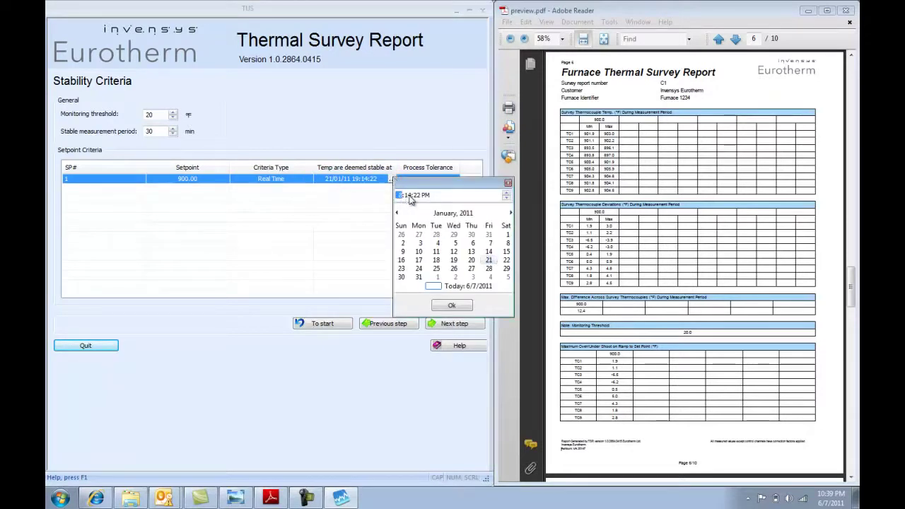
type("15")
left_click(448, 303)
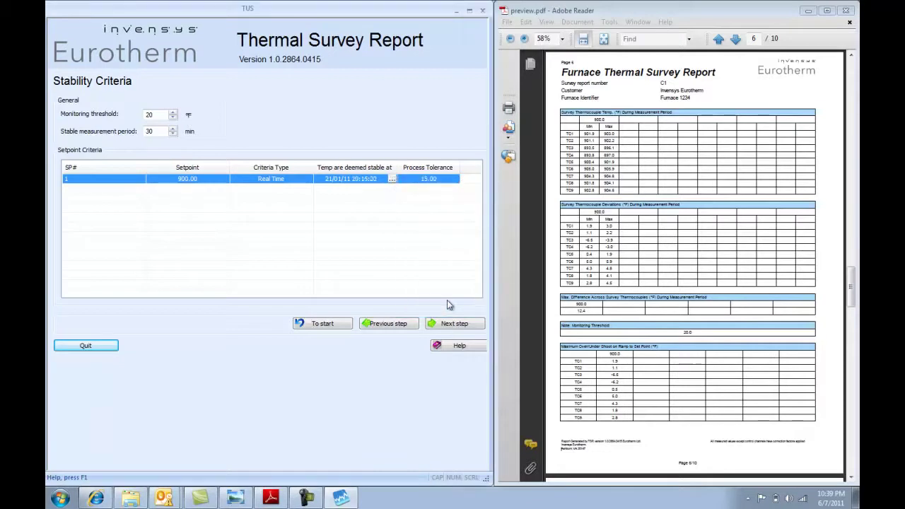
left_click(441, 179)
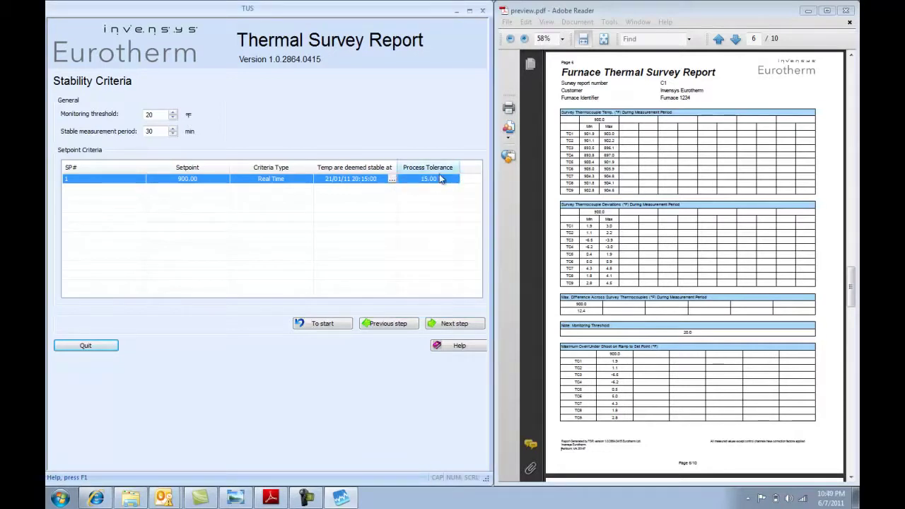
left_click(455, 323)
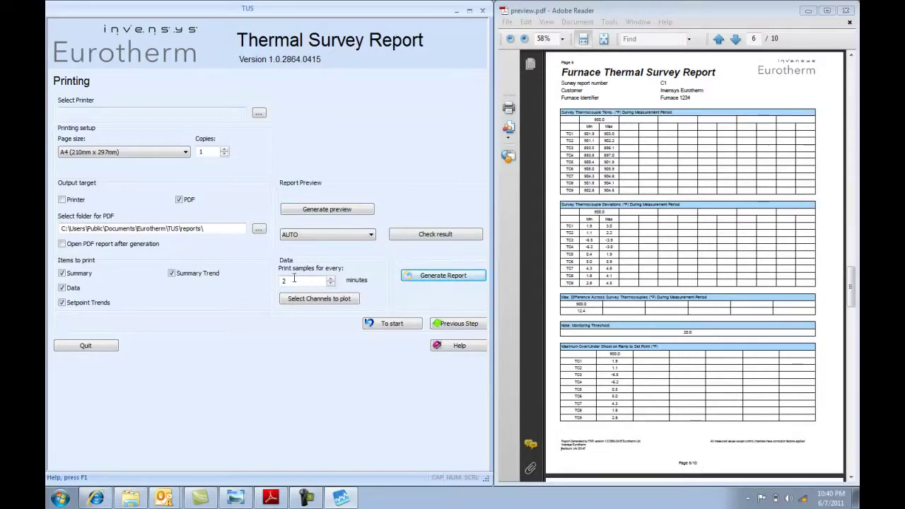
left_click(301, 299)
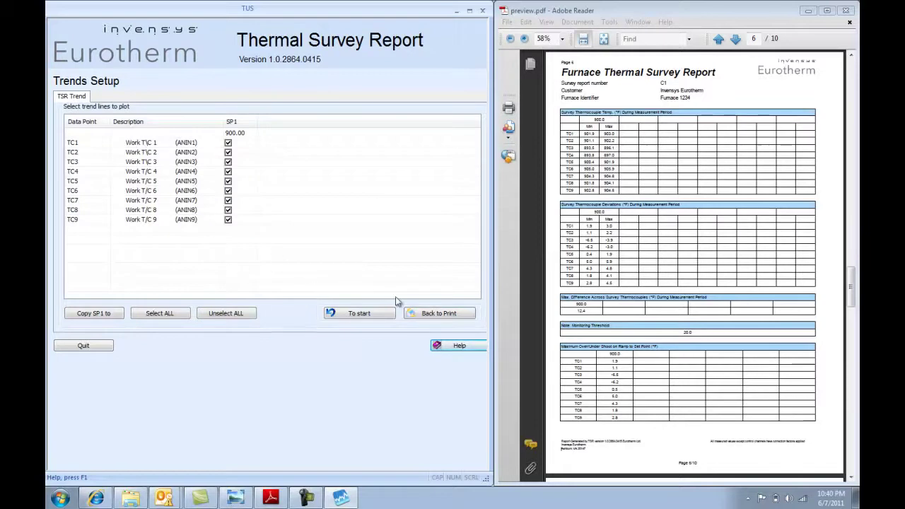
left_click(413, 313)
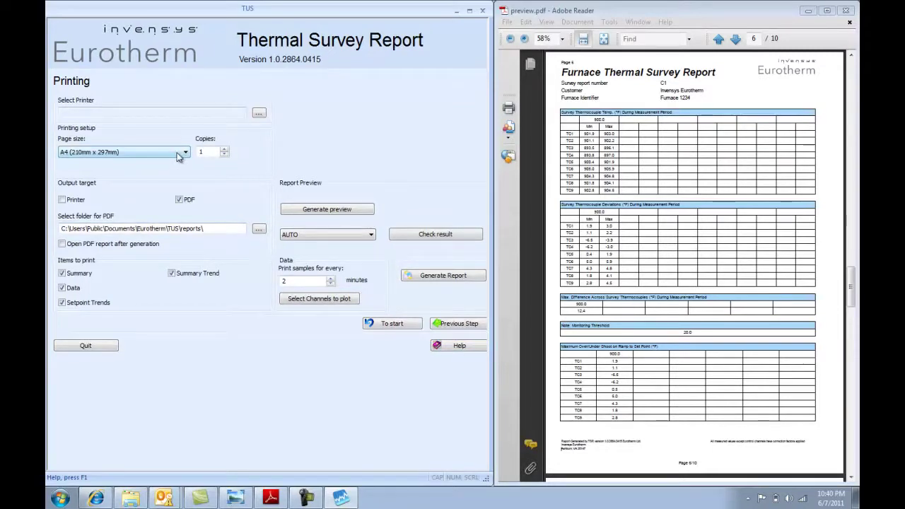
left_click(507, 275)
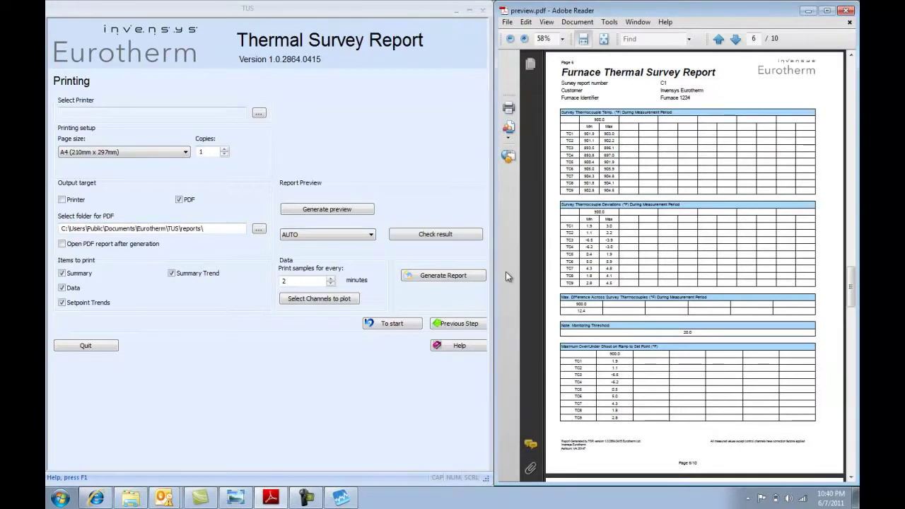
Page through the data tables and trend graphs on pages 7–10, then return to the PASS cover page.
key("Page_Down")
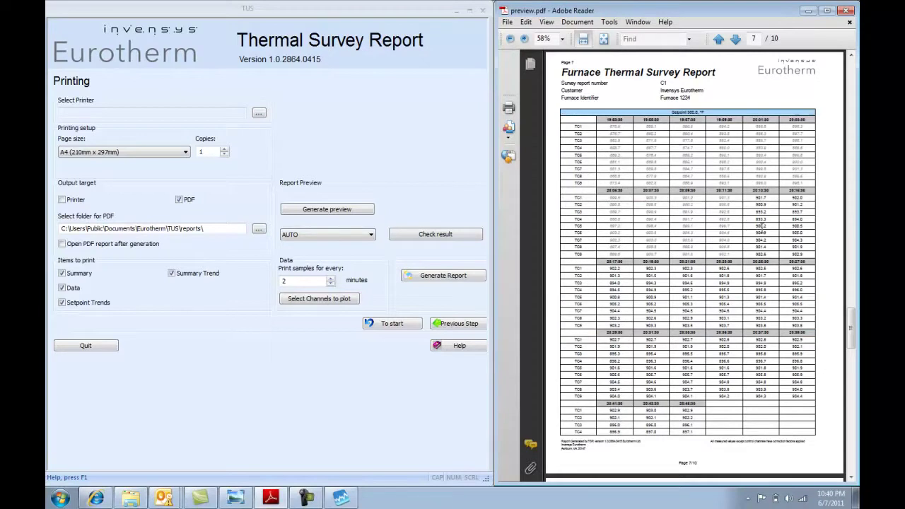
scroll(739, 273, "down", 1)
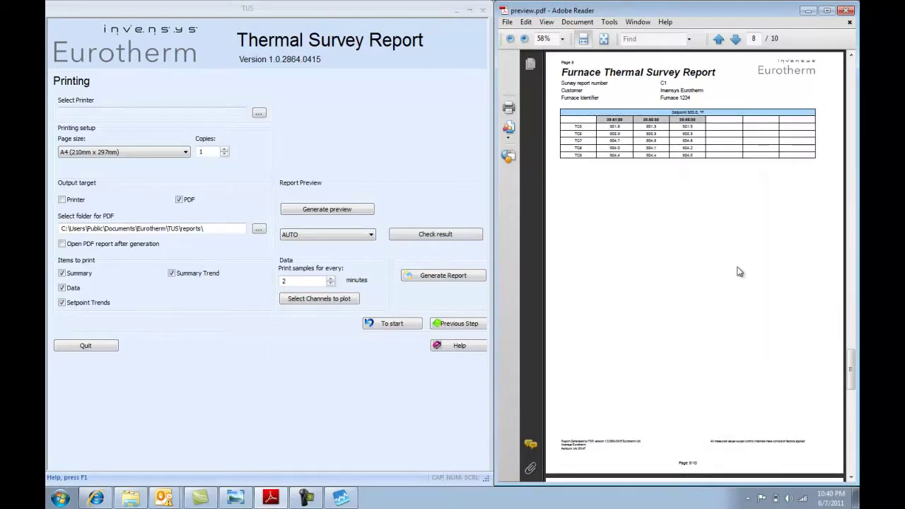
scroll(739, 272, "down", 1)
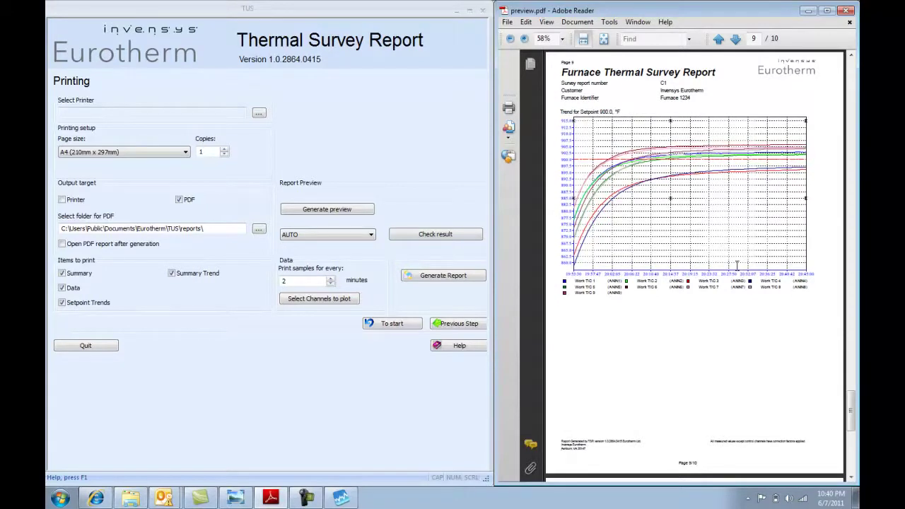
scroll(737, 268, "down", 1)
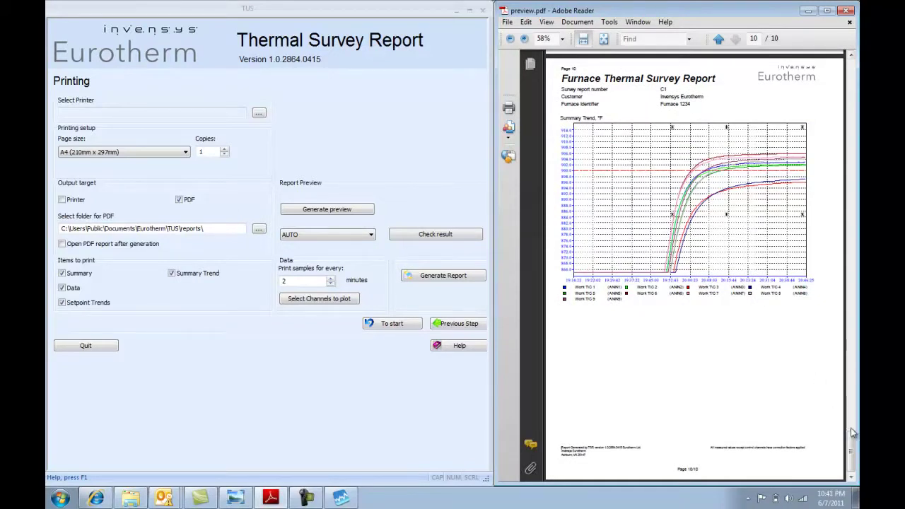
left_click_drag(854, 456, 856, 62)
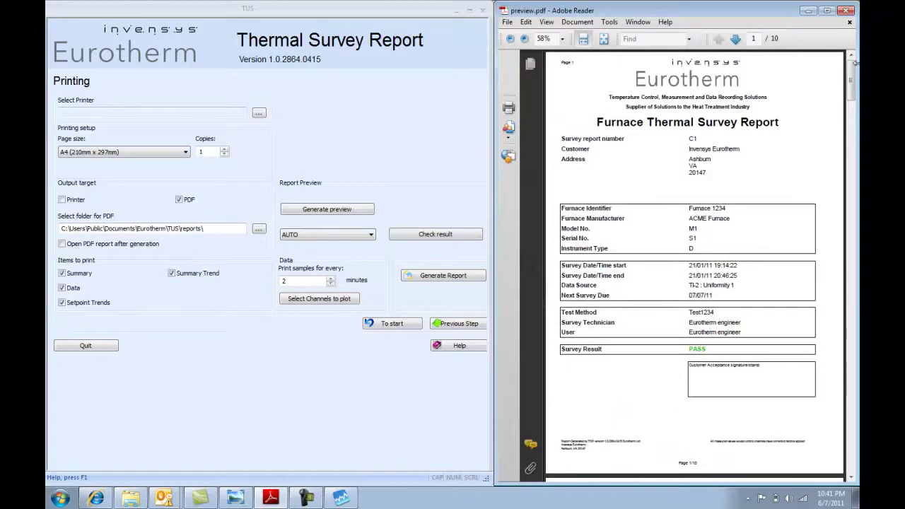